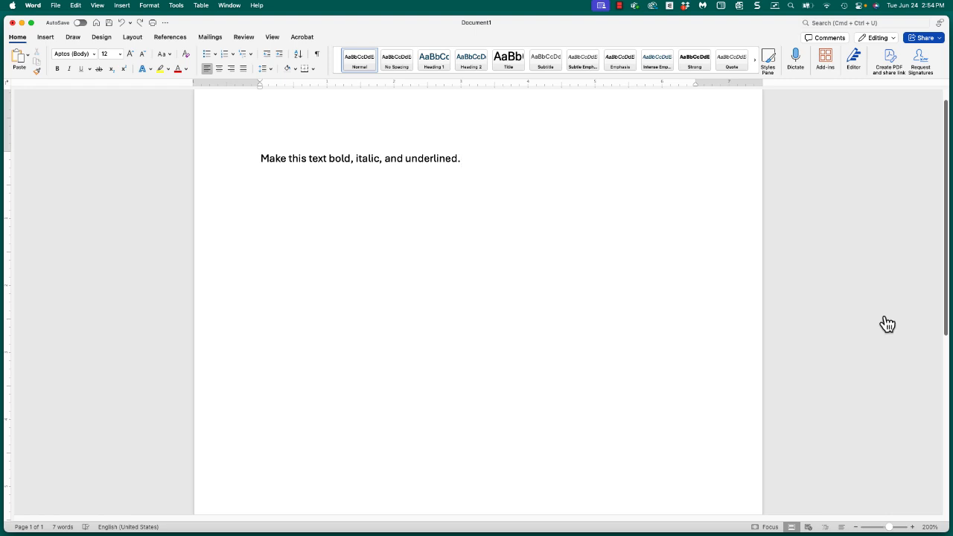
Switch to Safari and launch the free online screen recorder from the TechSmith page.
{"action": "key", "text": "super+Tab"}
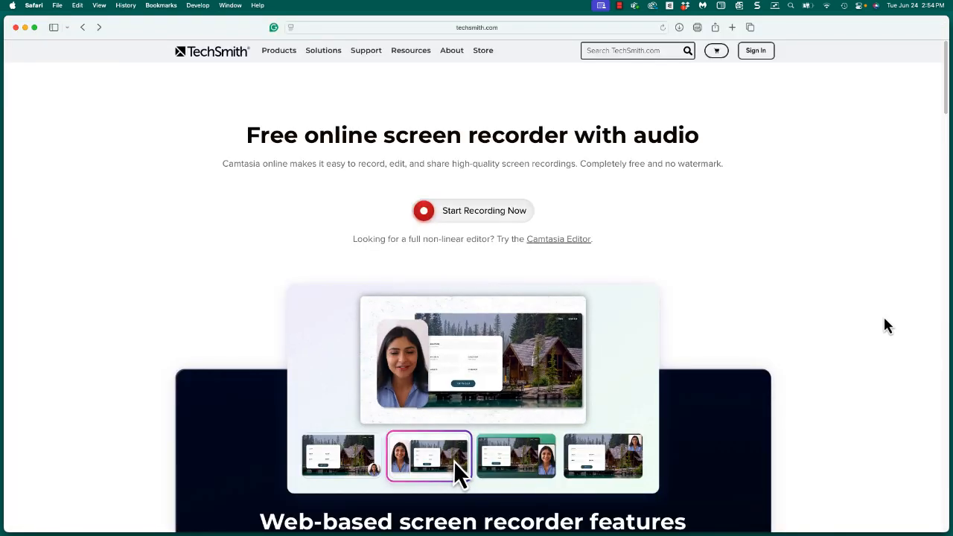
{"action": "left_click", "coordinate": [564, 27]}
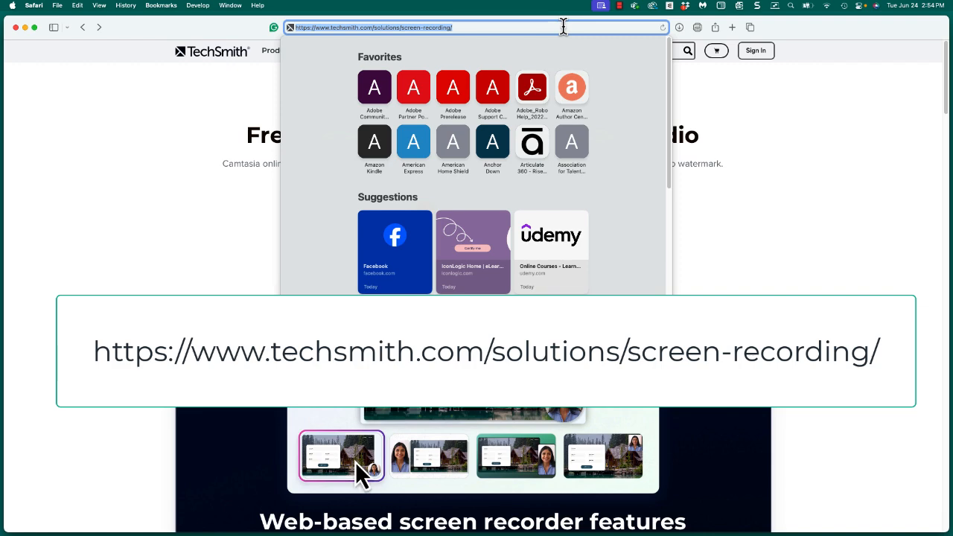
{"action": "left_click", "coordinate": [825, 199]}
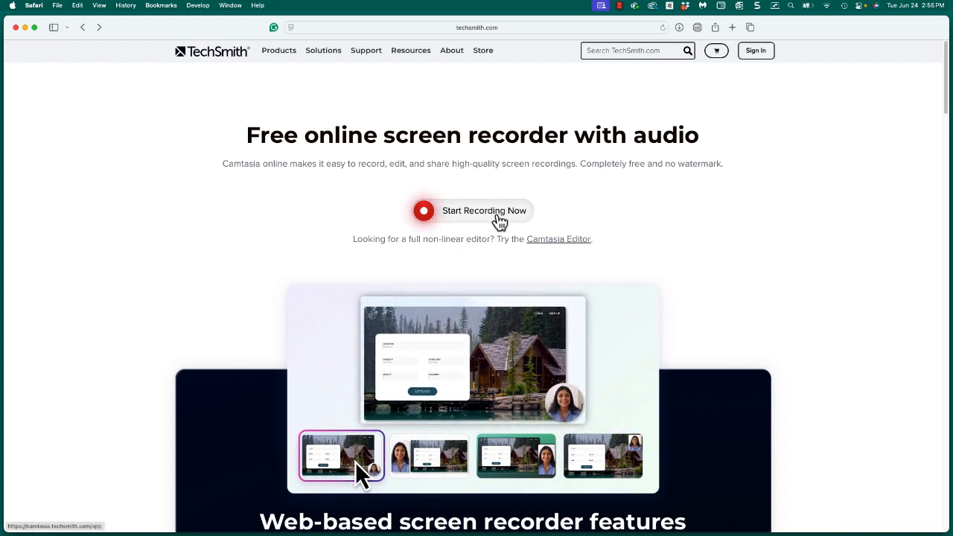
{"action": "left_click", "coordinate": [498, 217]}
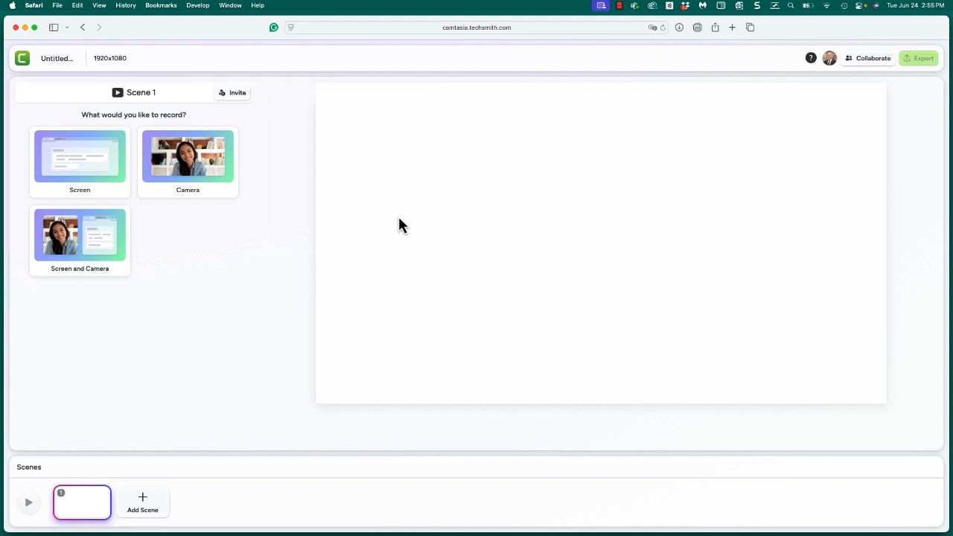
Set up a screen-only recording of the entire screen, allowing microphone access for the site but leaving the microphone off.
{"action": "left_click", "coordinate": [102, 165]}
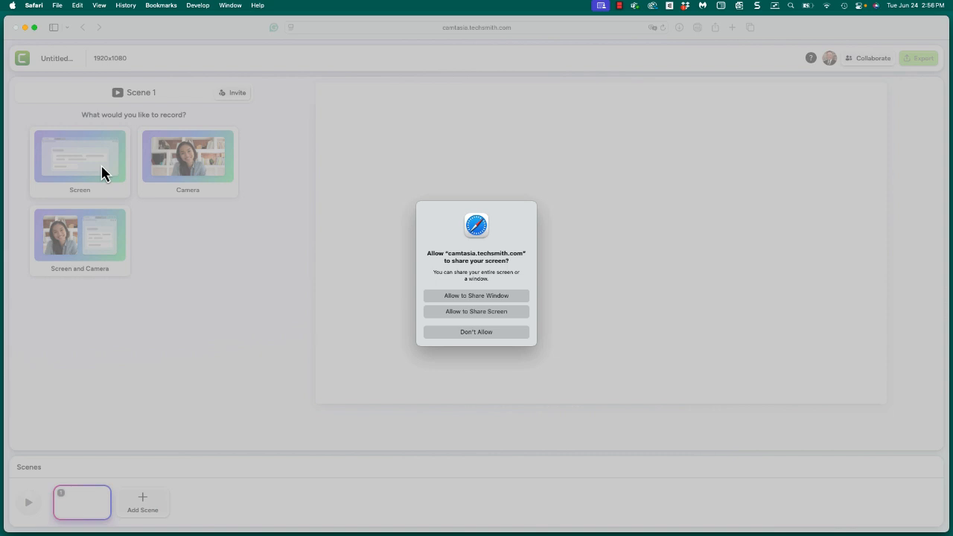
{"action": "left_click", "coordinate": [476, 312]}
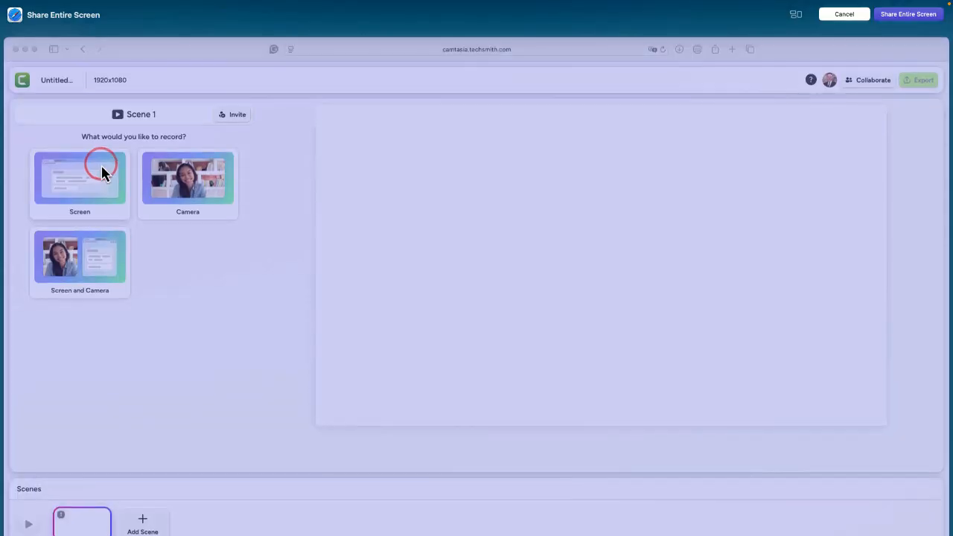
{"action": "left_click", "coordinate": [903, 25]}
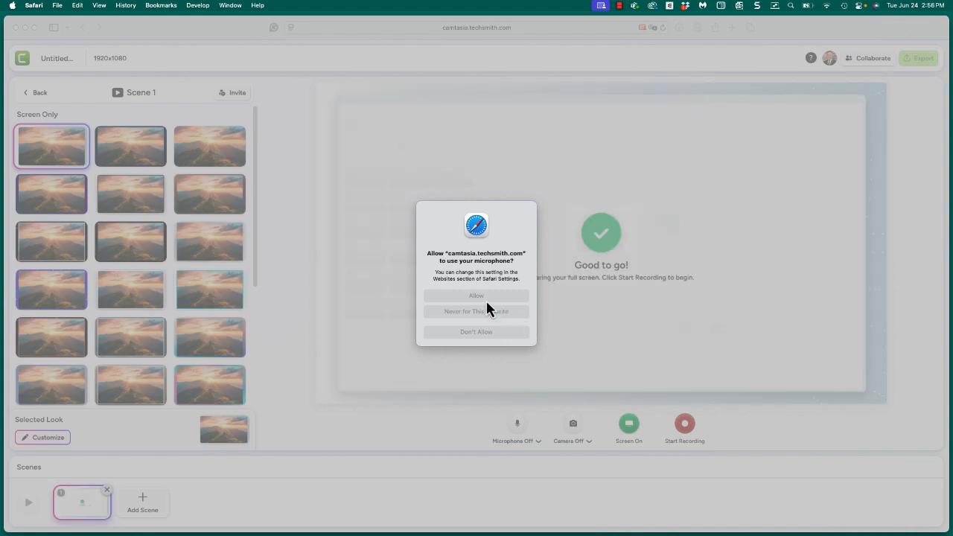
{"action": "left_click", "coordinate": [484, 298]}
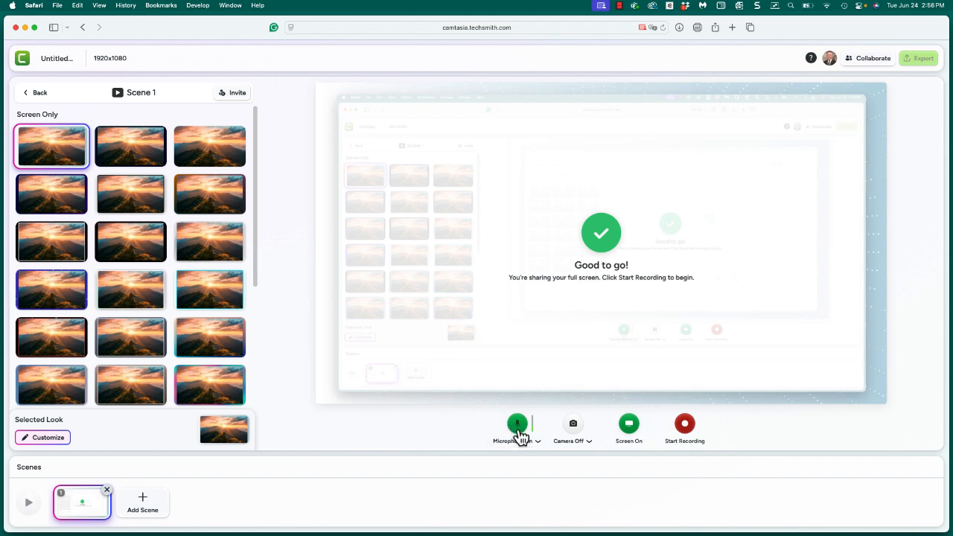
{"action": "left_click", "coordinate": [518, 430]}
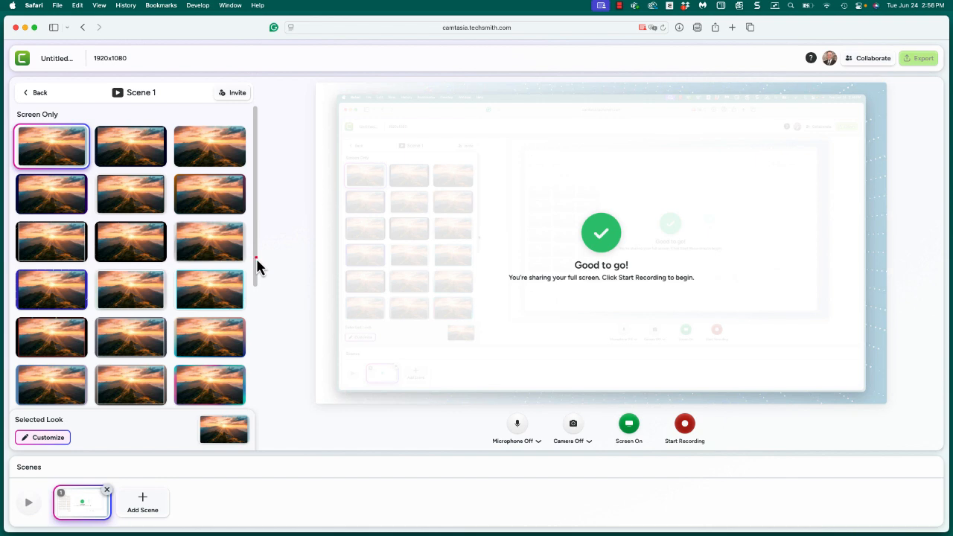
Apply the look with red scalloped borders on a pale green background to Scene 1 and start recording.
{"action": "left_click_drag", "start_coordinate": [257, 266], "coordinate": [253, 375]}
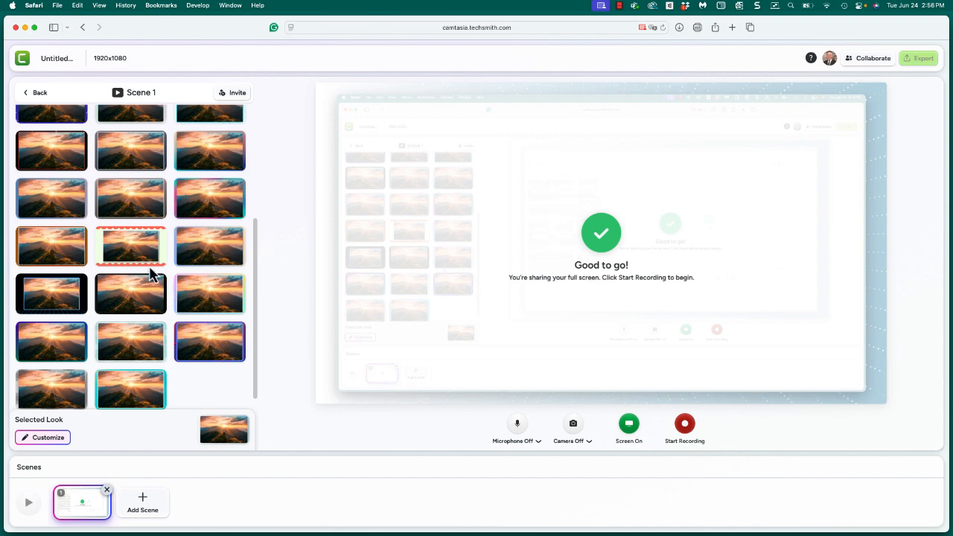
{"action": "left_click", "coordinate": [141, 262]}
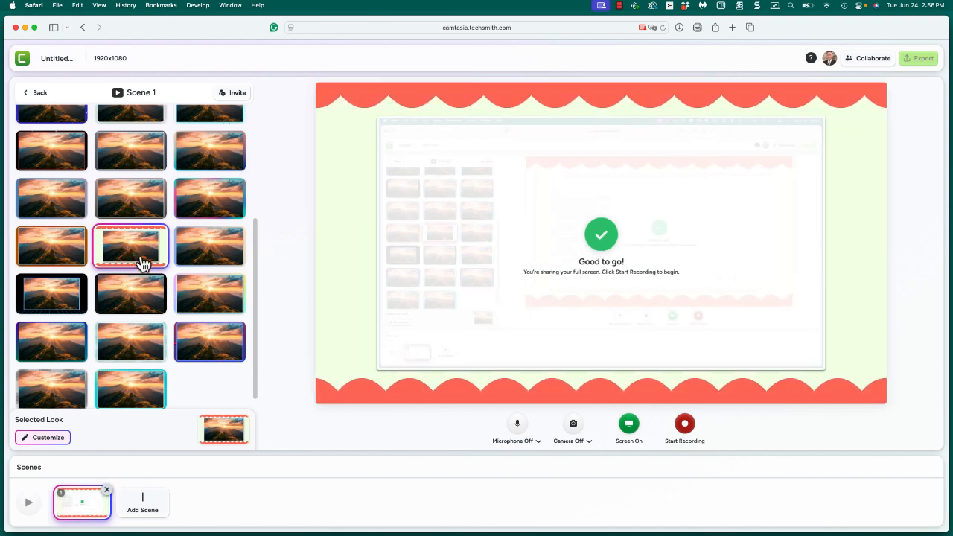
{"action": "left_click", "coordinate": [686, 433]}
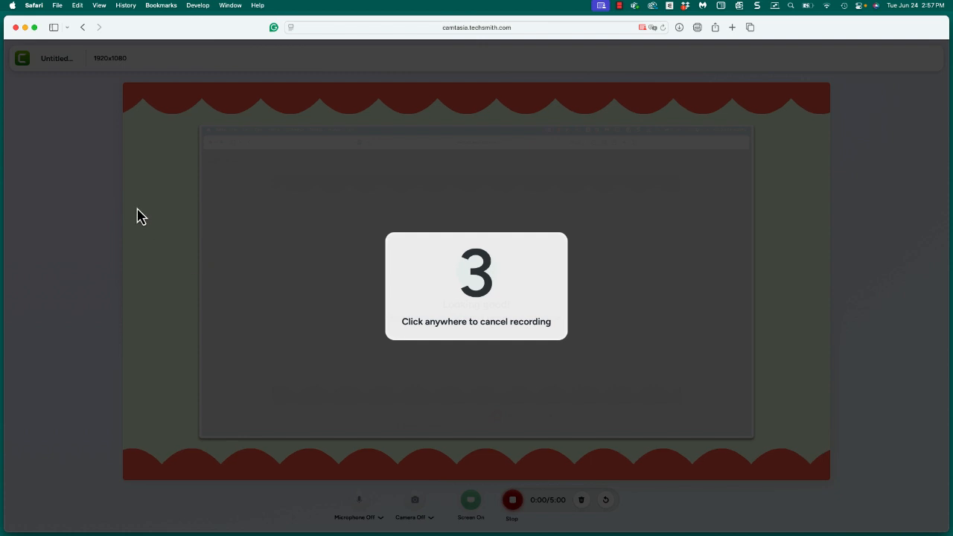
Switch to the Word document and format the word "bold" as bold, "italic" as italic and "underlined" as underlined.
{"action": "left_click", "coordinate": [25, 29]}
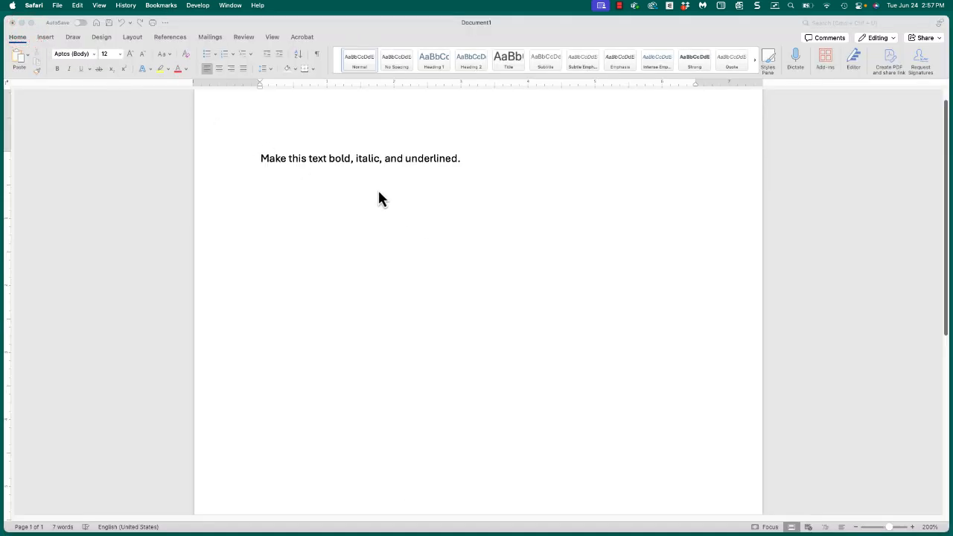
{"action": "left_click", "coordinate": [332, 168]}
{"action": "double_click", "coordinate": [332, 167]}
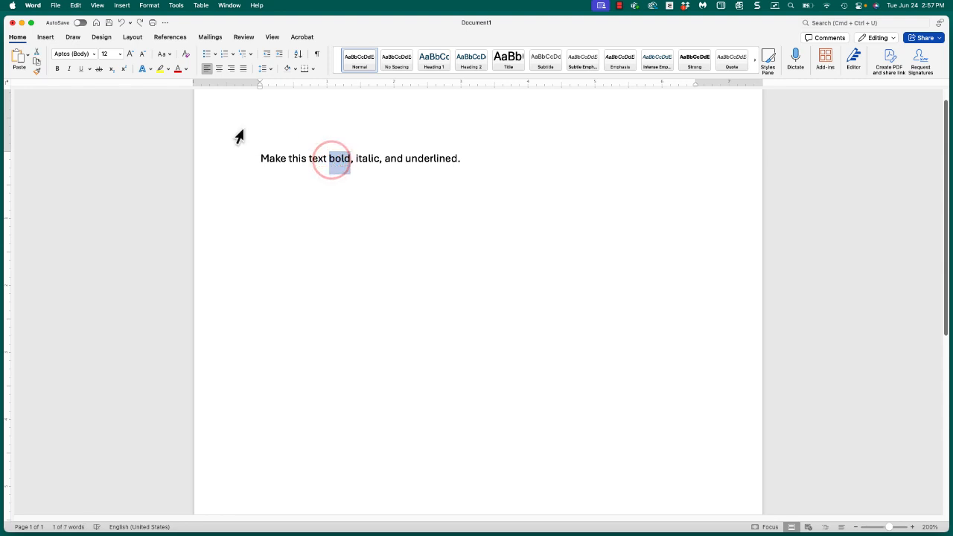
{"action": "left_click", "coordinate": [59, 71]}
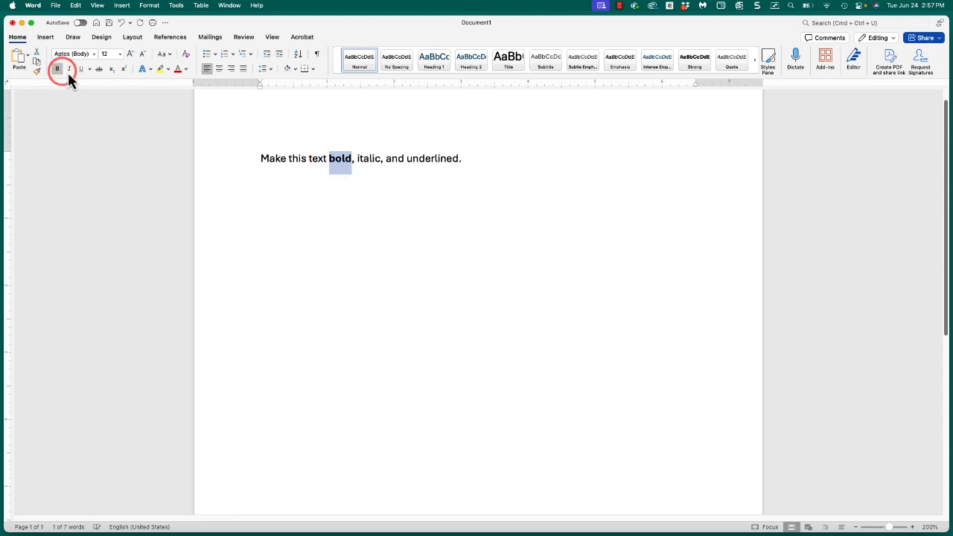
{"action": "double_click", "coordinate": [369, 160]}
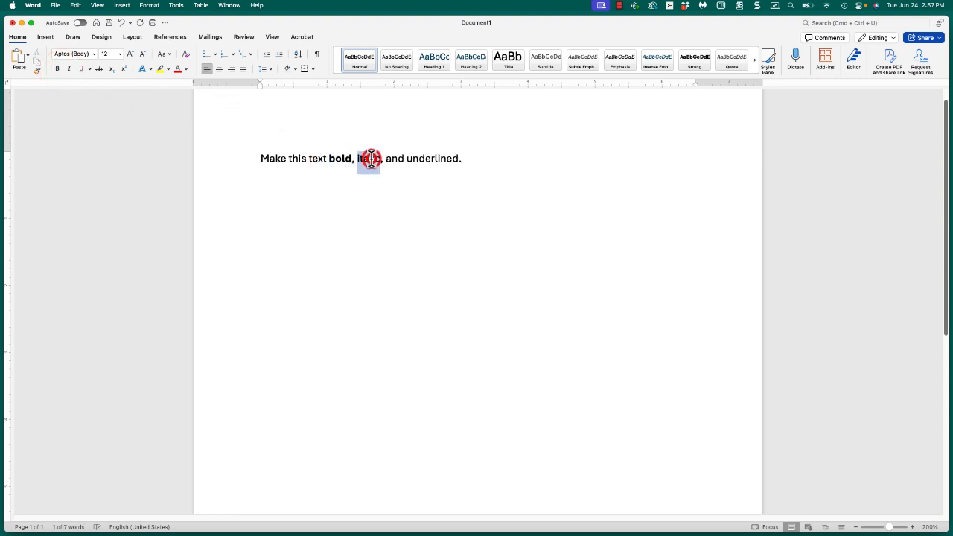
{"action": "left_click", "coordinate": [68, 69]}
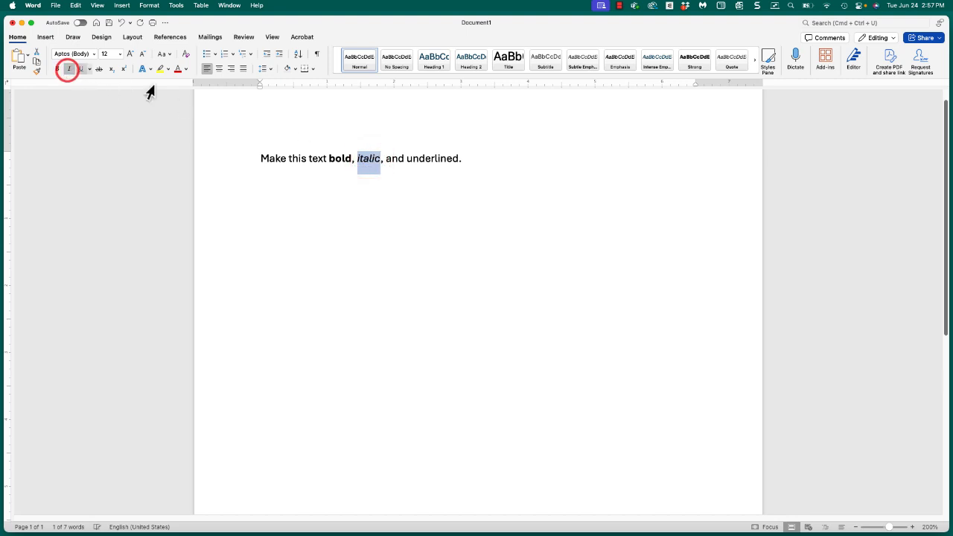
{"action": "double_click", "coordinate": [426, 159]}
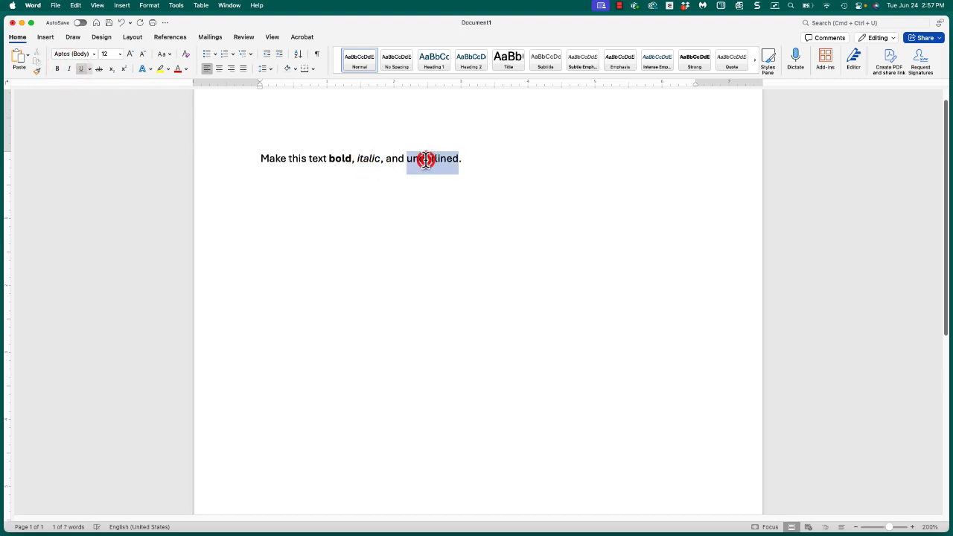
{"action": "left_click", "coordinate": [83, 70]}
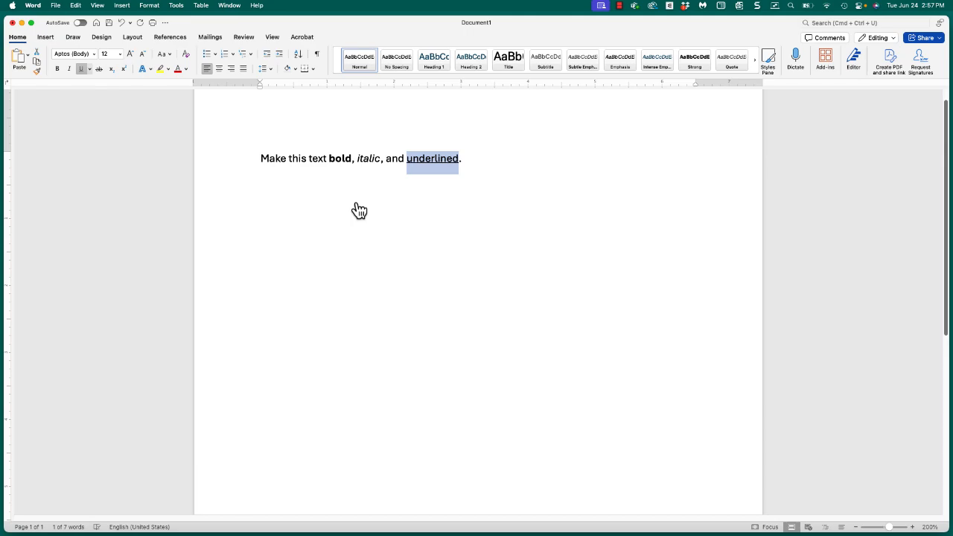
Return to Safari to stop the screen recording, and play back the recorded scene.
{"action": "key", "text": "super+Tab"}
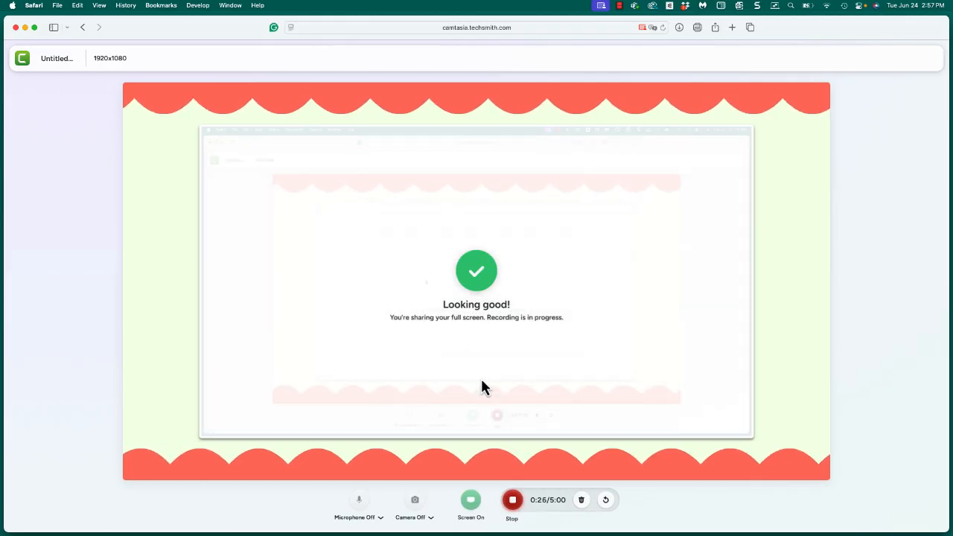
{"action": "left_click", "coordinate": [510, 502]}
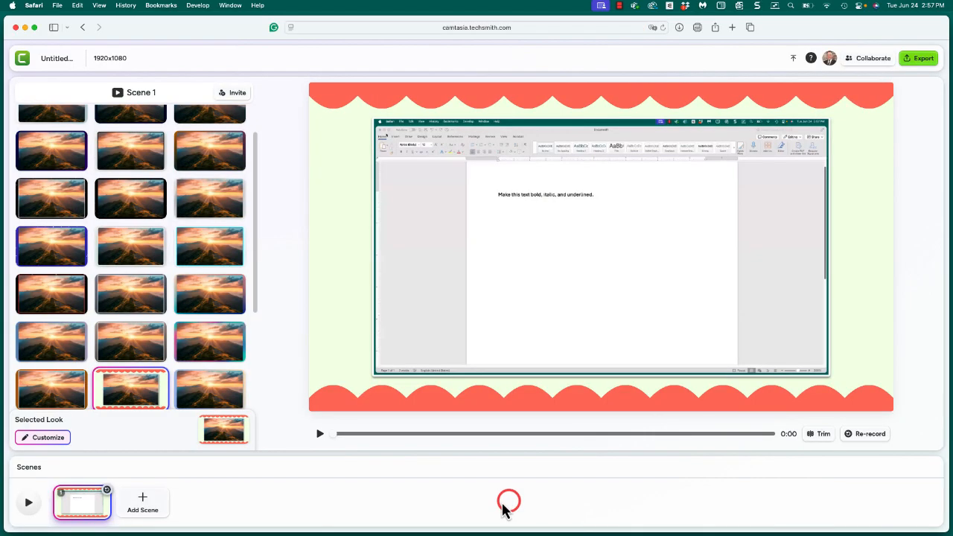
{"action": "left_click", "coordinate": [321, 434]}
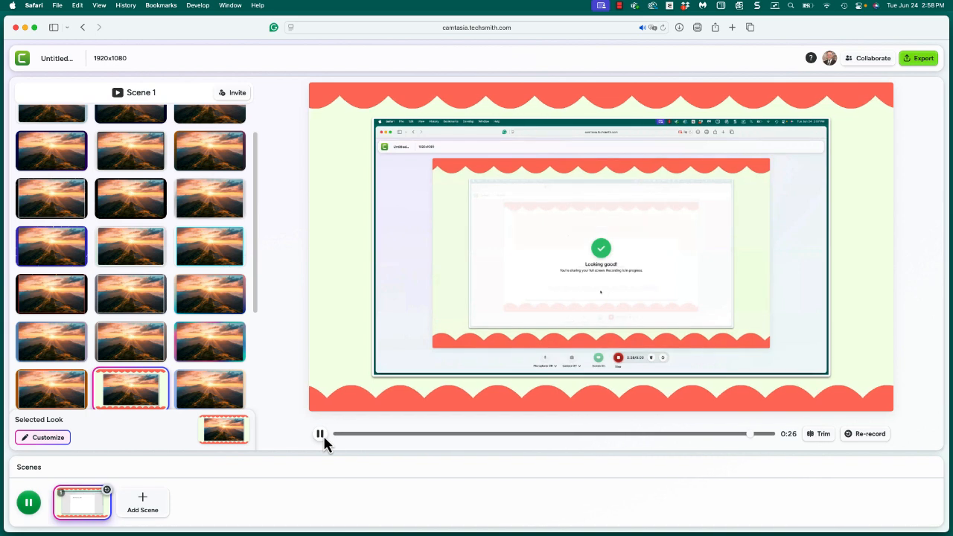
{"action": "left_click", "coordinate": [321, 435]}
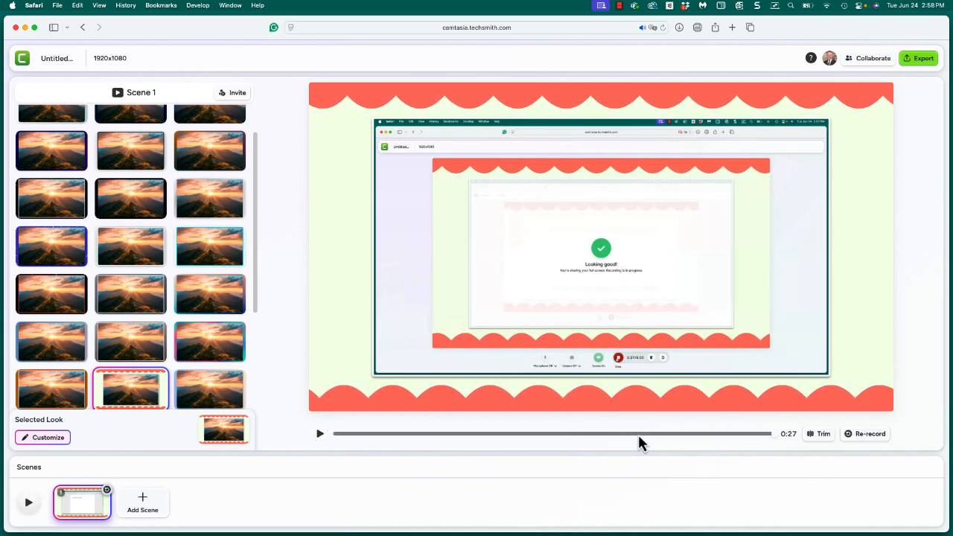
Trim a small portion off the start and the end of the Scene 1 recording.
{"action": "left_click", "coordinate": [810, 438]}
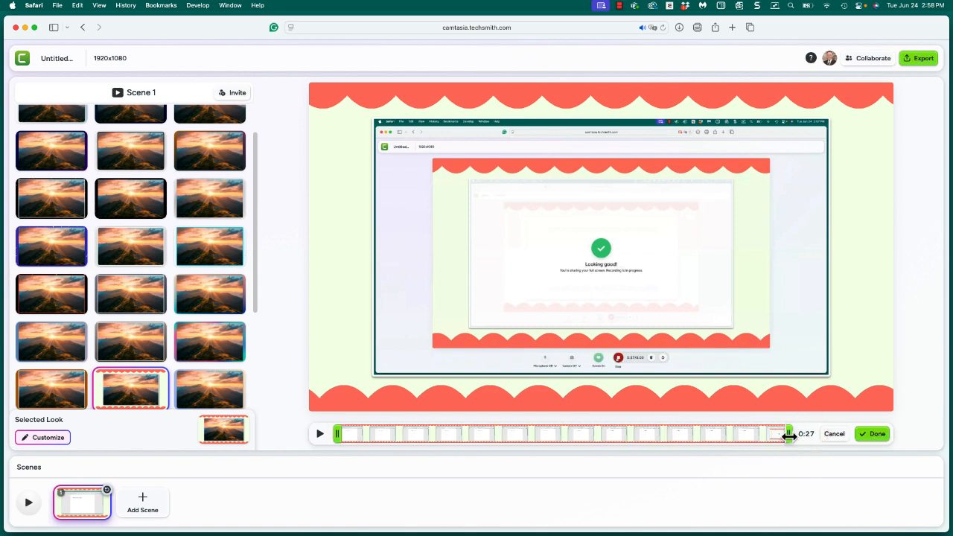
{"action": "mouse_move", "coordinate": [789, 436]}
{"action": "left_mouse_down"}
{"action": "mouse_move", "coordinate": [727, 439]}
{"action": "mouse_move", "coordinate": [799, 445]}
{"action": "mouse_move", "coordinate": [786, 445]}
{"action": "left_mouse_up"}
{"action": "mouse_move", "coordinate": [336, 435]}
{"action": "left_mouse_down"}
{"action": "mouse_move", "coordinate": [372, 440]}
{"action": "mouse_move", "coordinate": [348, 447]}
{"action": "left_mouse_up"}
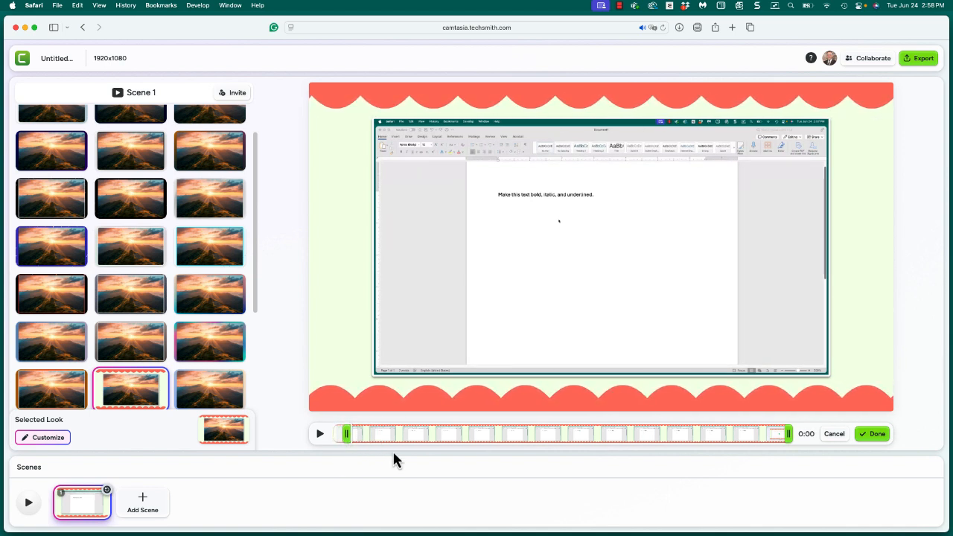
{"action": "left_click", "coordinate": [876, 435]}
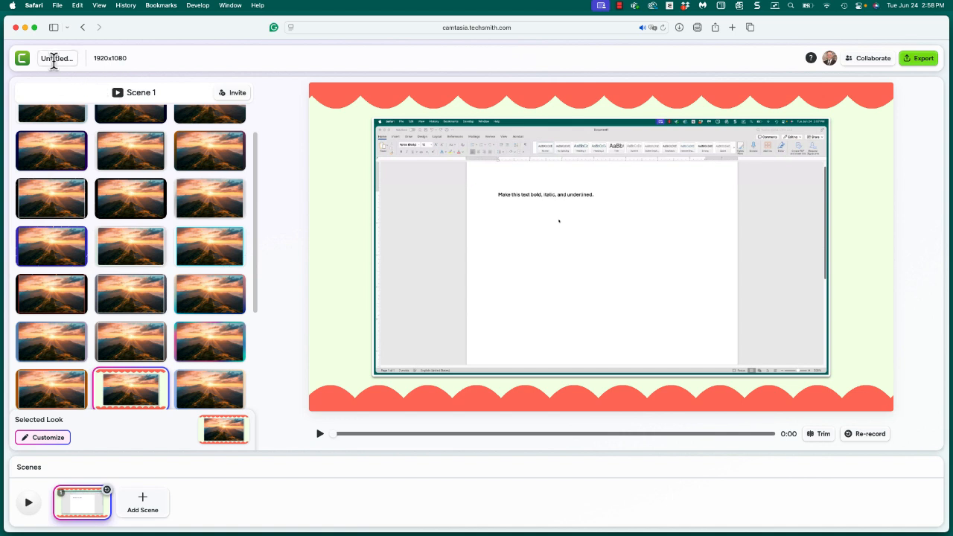
Rename the project as My First Recording.
{"action": "left_click", "coordinate": [54, 59]}
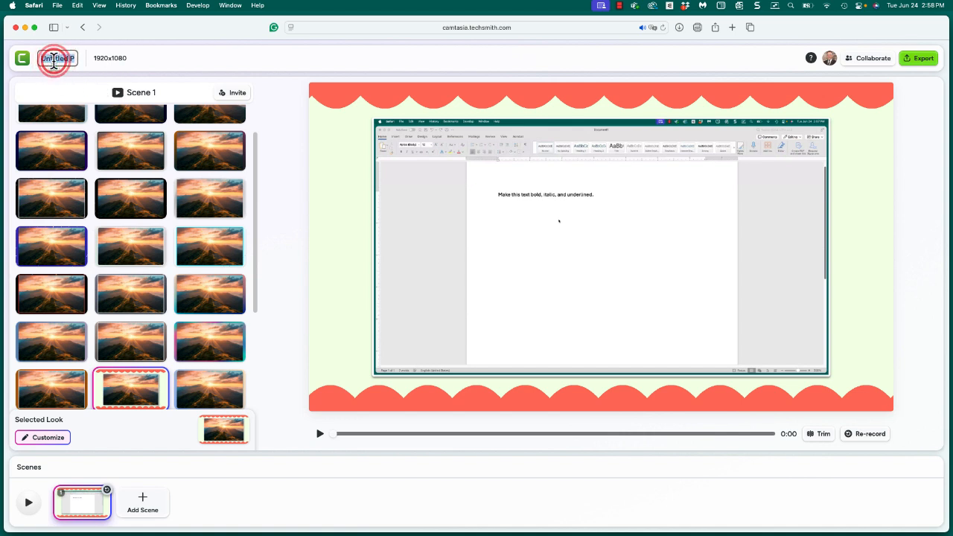
{"action": "type", "text": "Fir"}
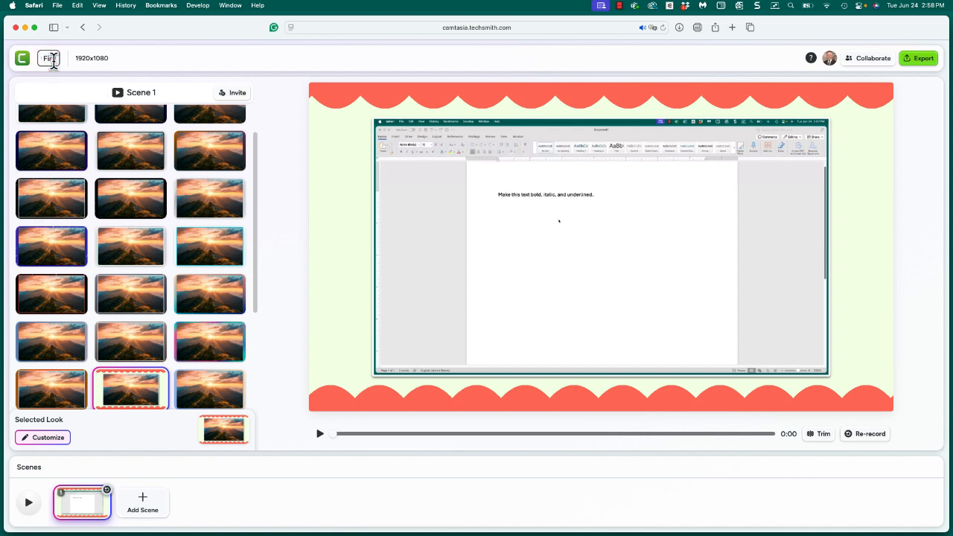
{"action": "type", "text": "st Recording"}
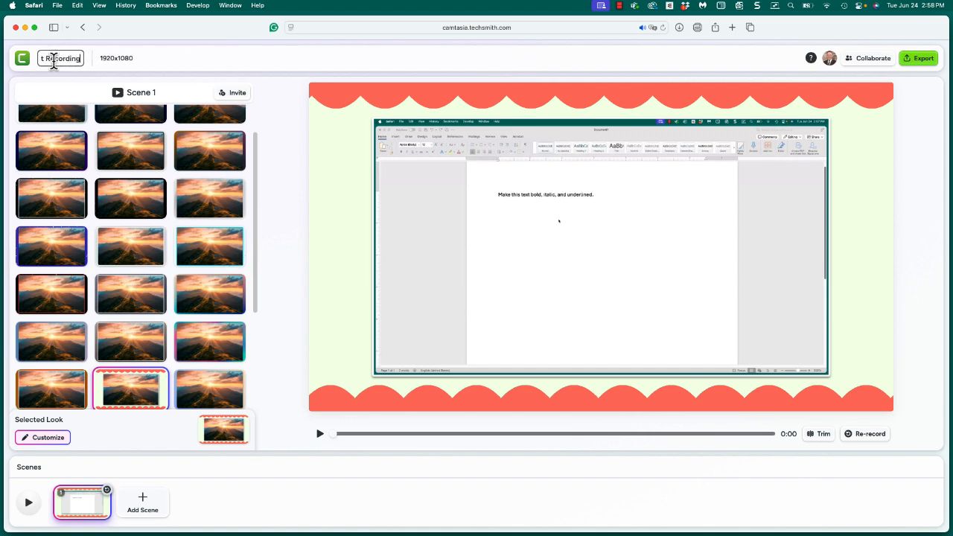
{"action": "key", "text": "Return"}
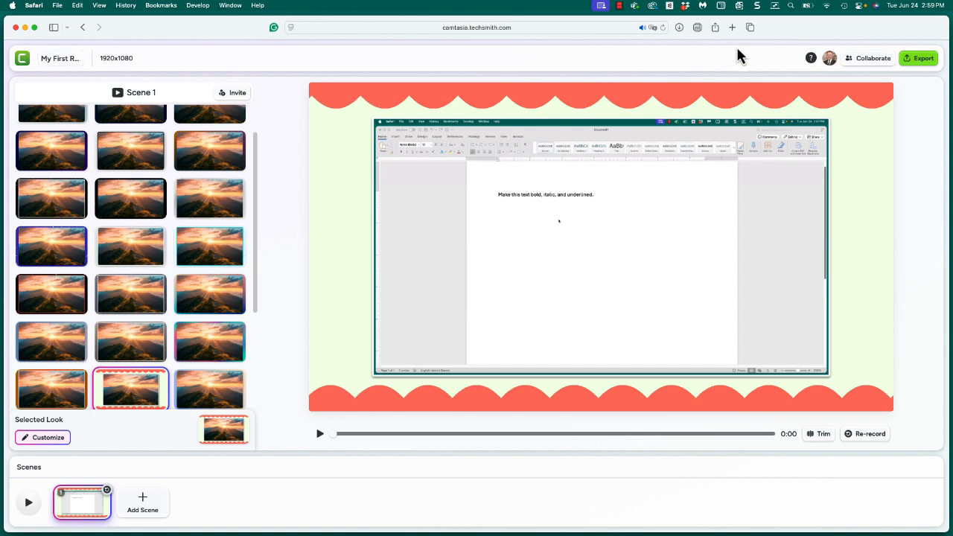
Review the export options for the project and close them without exporting.
{"action": "left_click", "coordinate": [921, 65]}
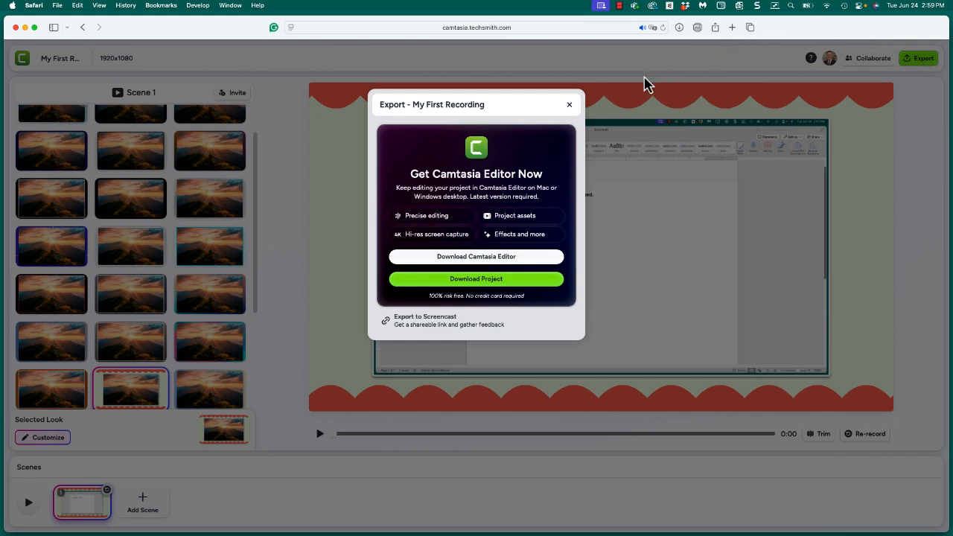
{"action": "left_click", "coordinate": [569, 105]}
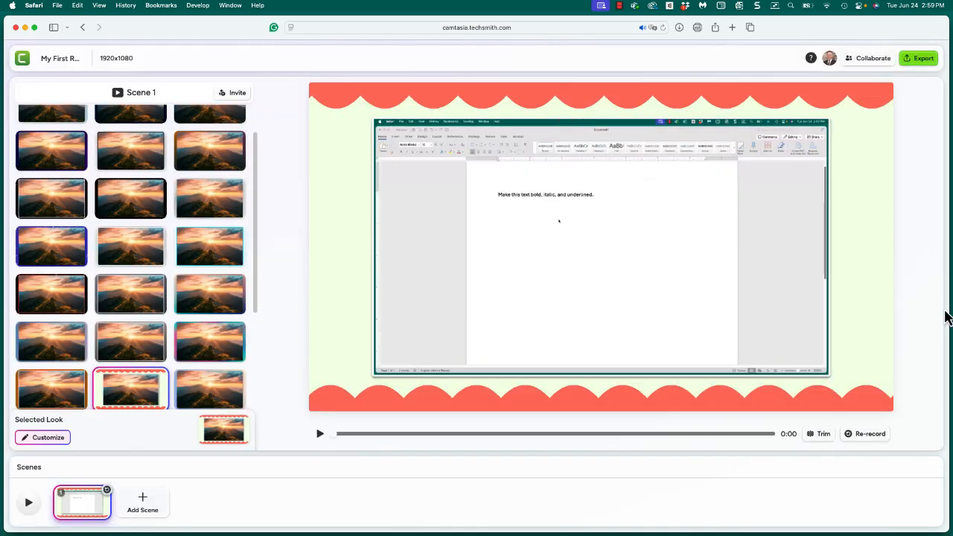